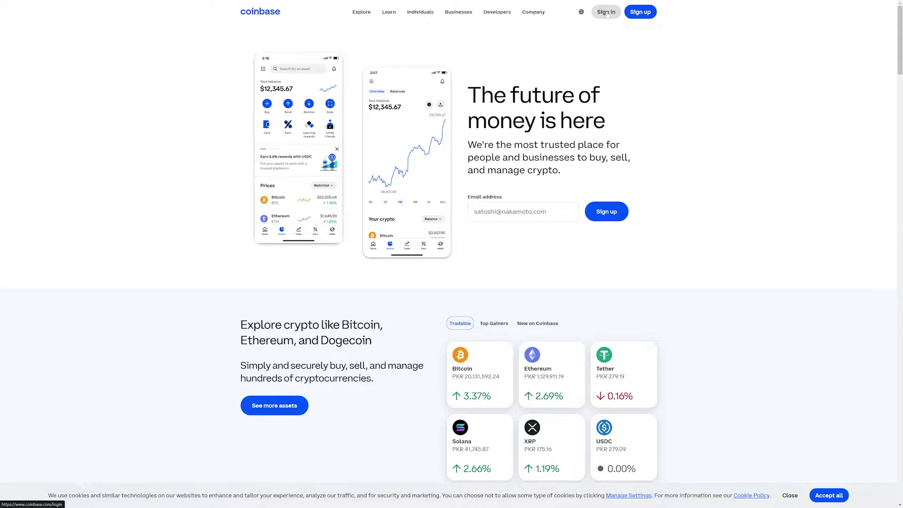
Sign in to the Coinbase account and land on the Home dashboard
left_click(606, 12)
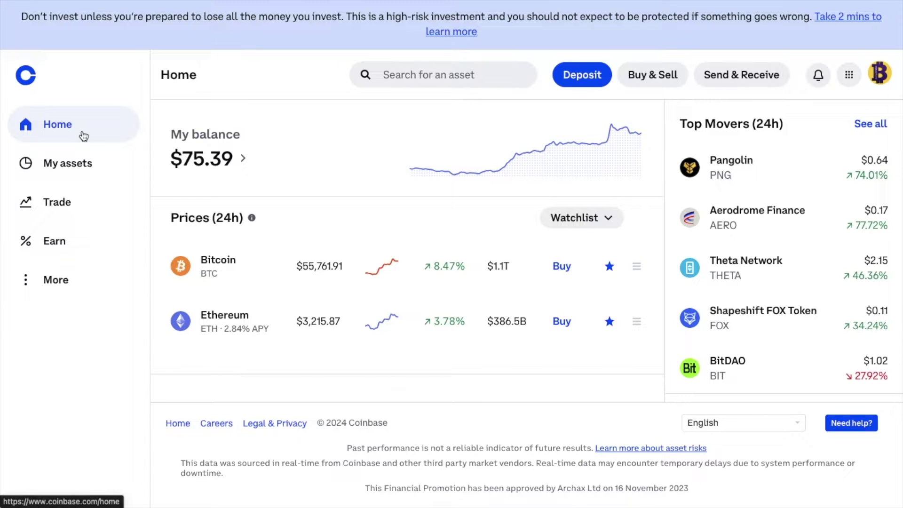
left_click(414, 88)
Search 'bitcoin' and open the Bitcoin (BTC) asset page and its Send & Receive panel
type("bitcoin")
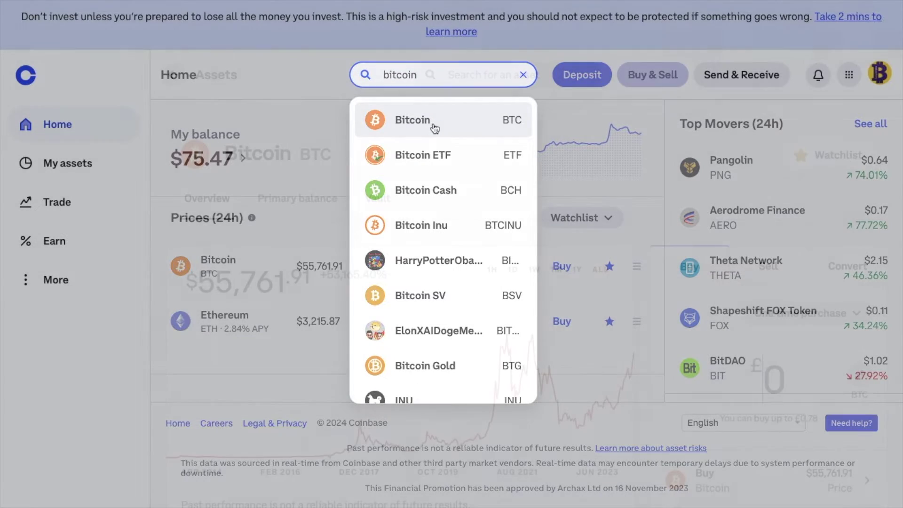
left_click(433, 126)
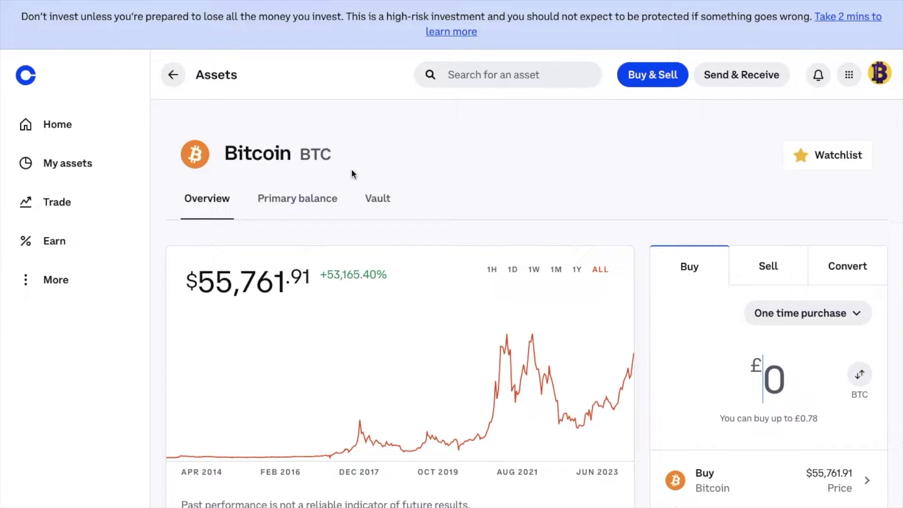
left_click(740, 83)
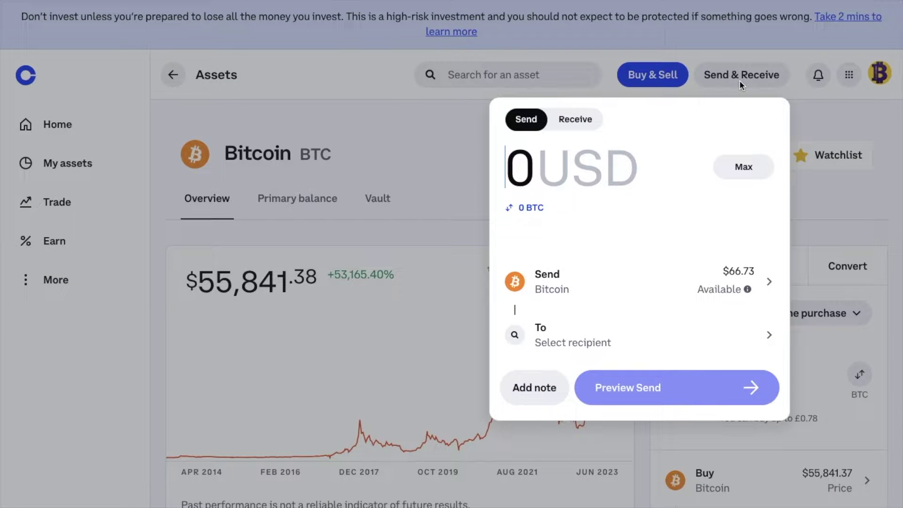
Show the Bitcoin receive QR code, copy the BTC address, then generate a new address
left_click(589, 125)
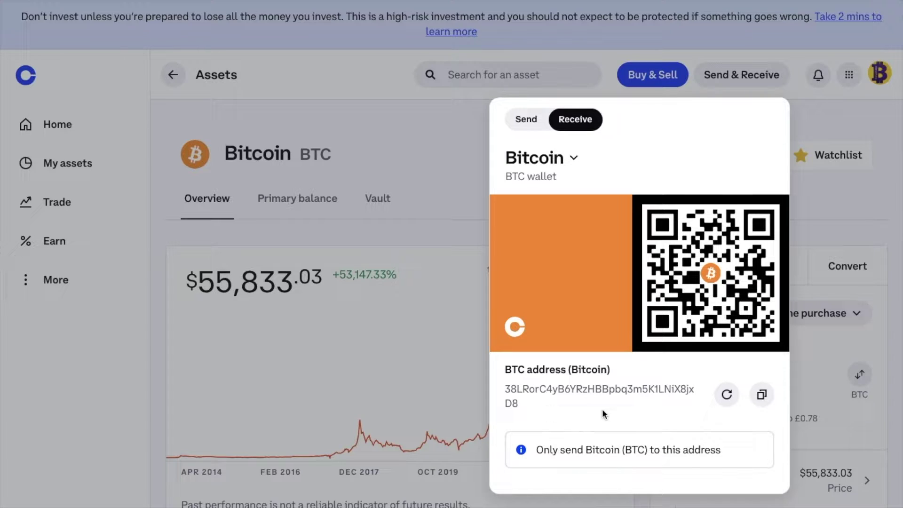
left_click(762, 397)
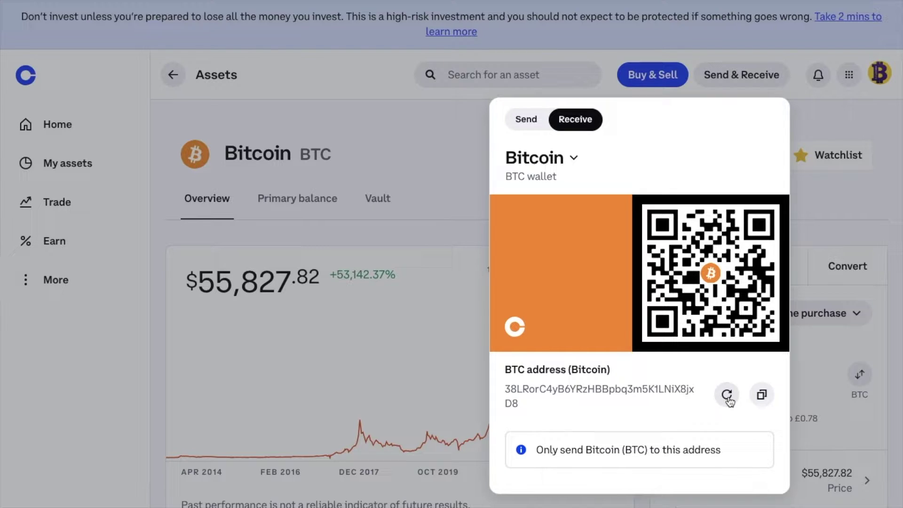
left_click(728, 395)
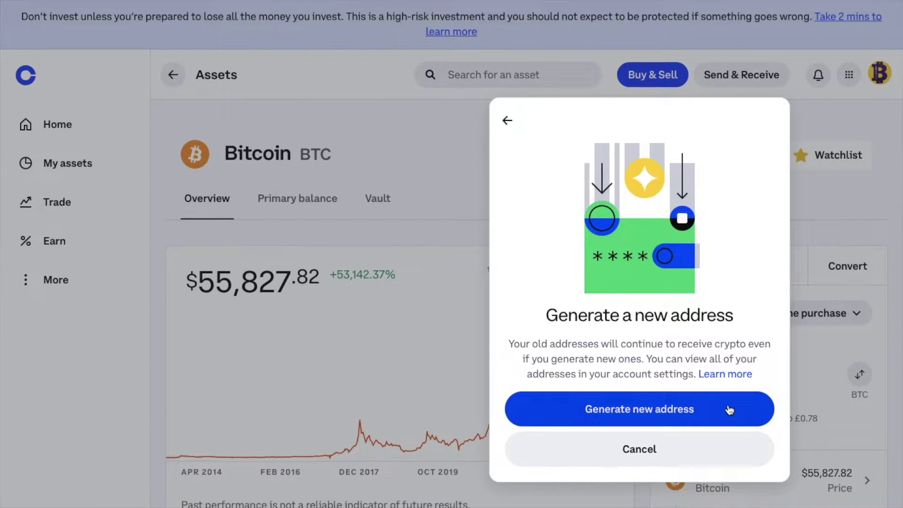
left_click(730, 411)
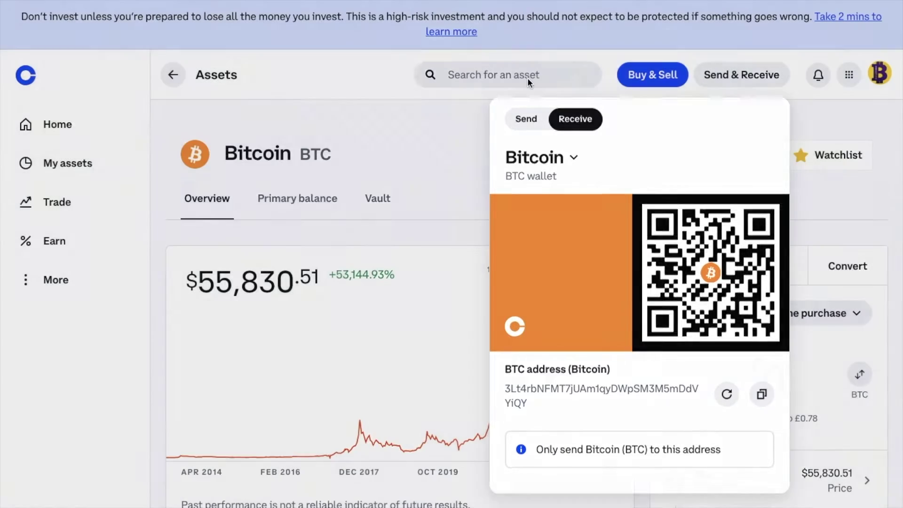
Close the Bitcoin receive panel and open the Ethereum (ETH) asset page from search
left_click(527, 79)
left_click(521, 79)
key("Down")
key("Return")
Show the Ethereum receive address and QR code, and list the available receiving networks
left_click(744, 74)
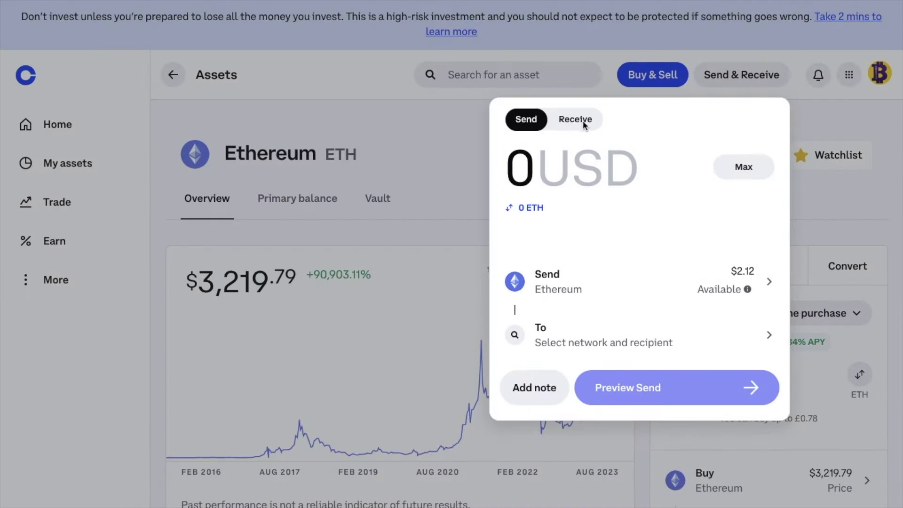
left_click(582, 121)
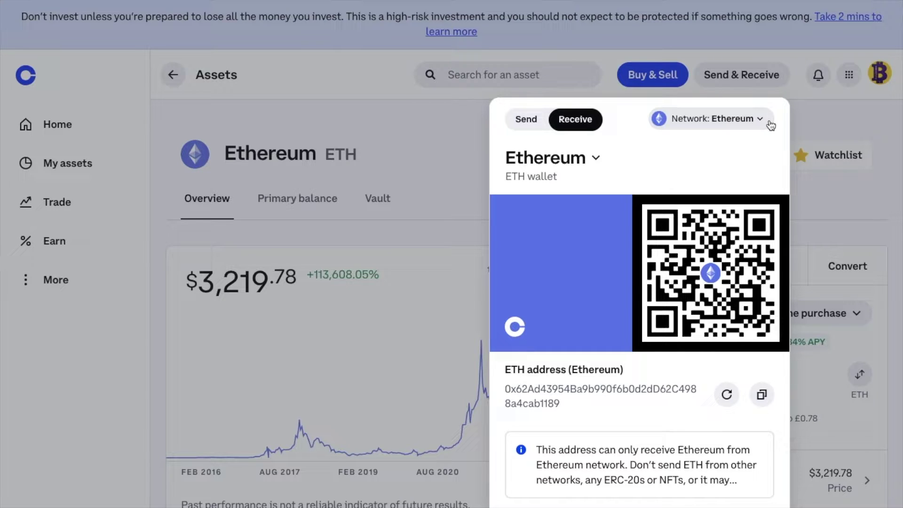
left_click(770, 123)
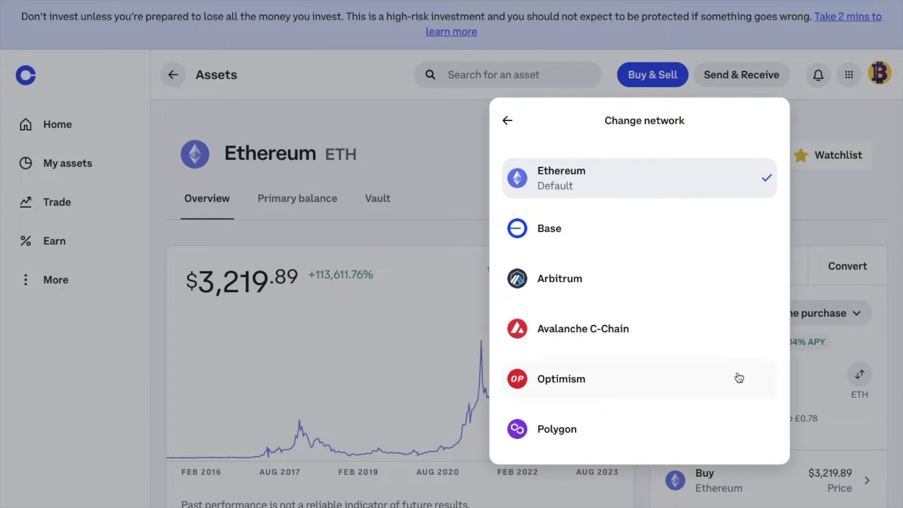
Switch the ETH receive network to Optimism, accept the warning, and copy the address
left_click(737, 376)
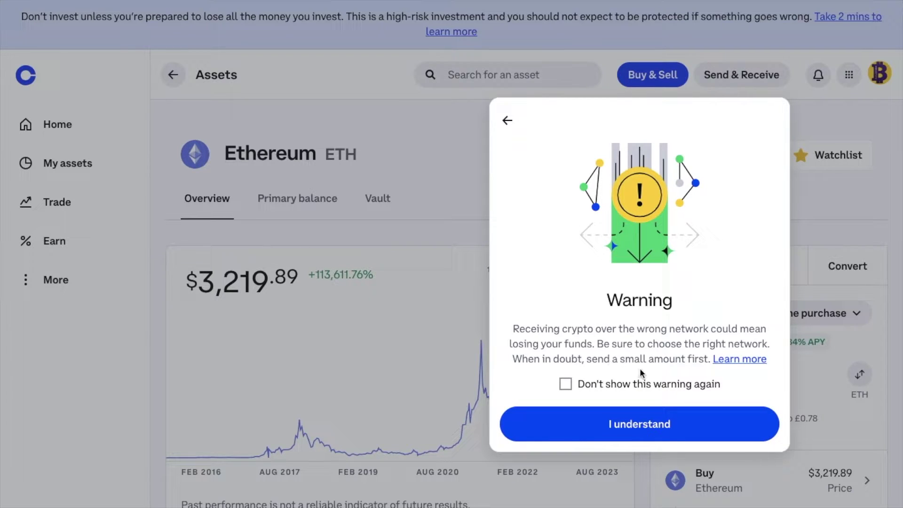
left_click(647, 420)
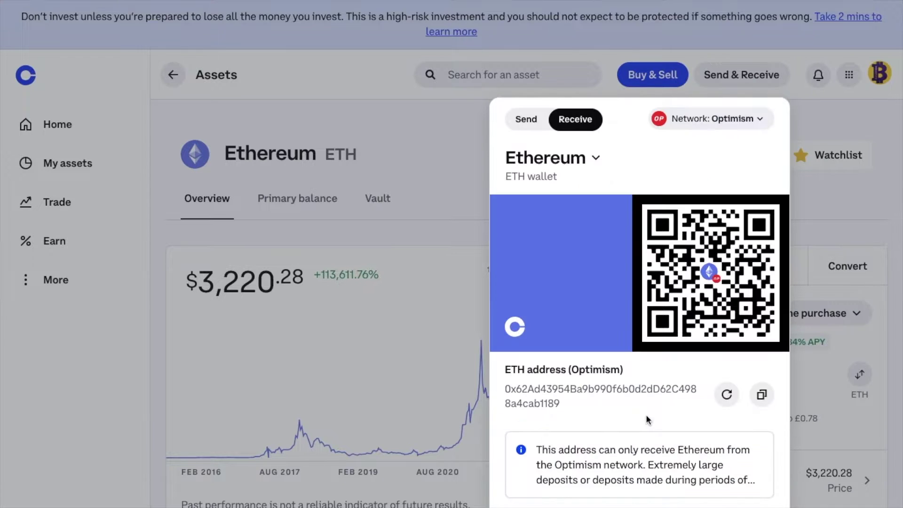
left_click(762, 401)
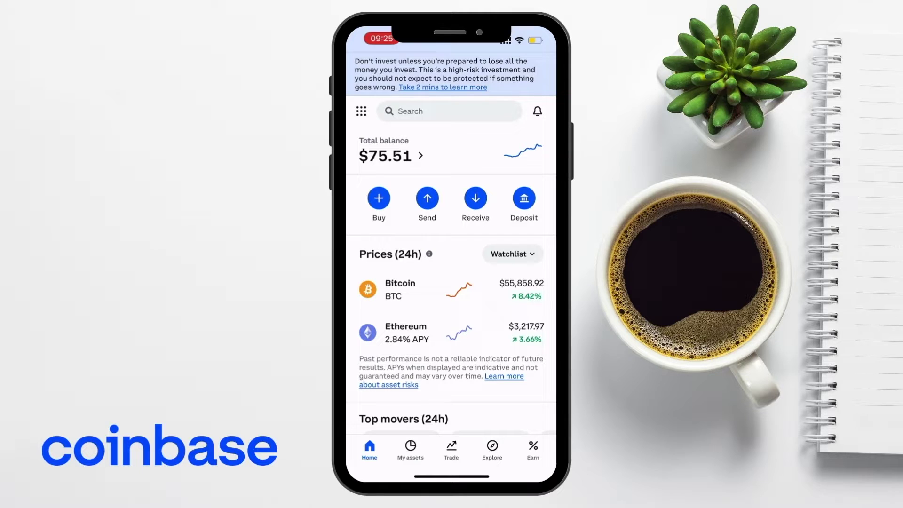
In the mobile app, search 'bitcoin' and open the Bitcoin receive screen
left_click(449, 111)
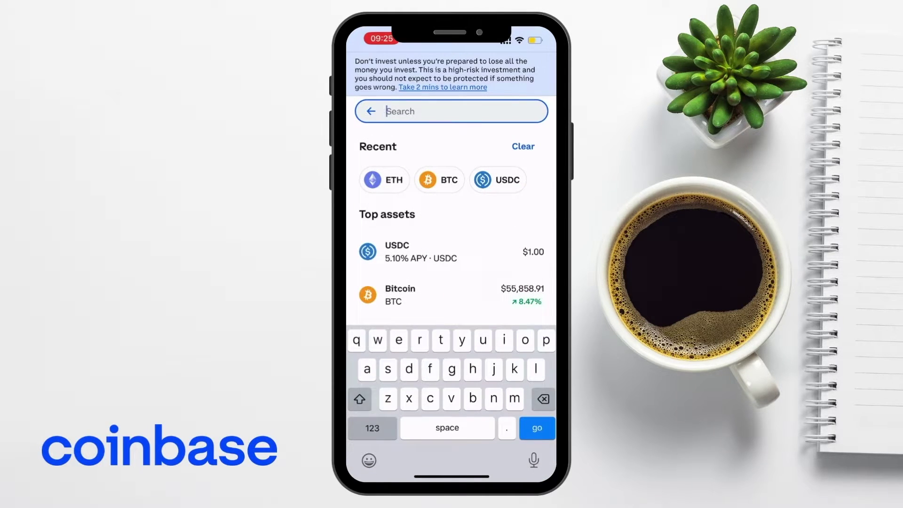
type("bitcoin")
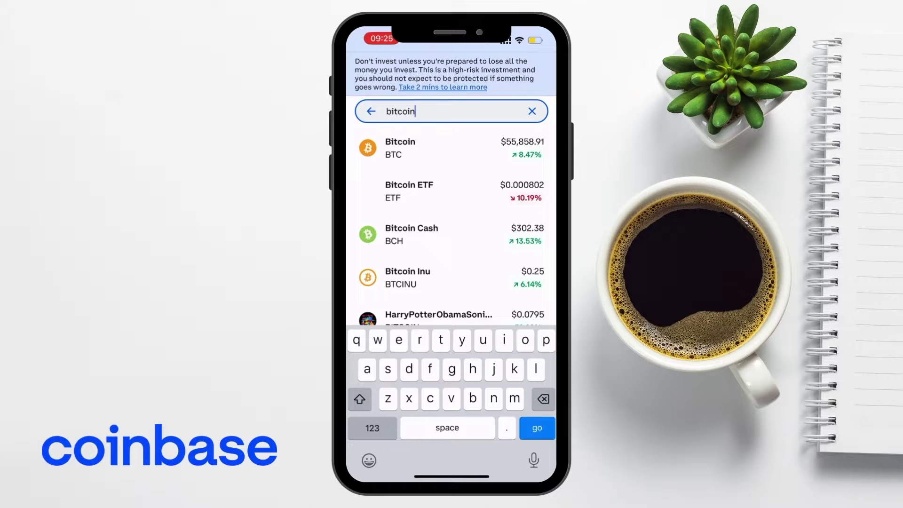
left_click(423, 148)
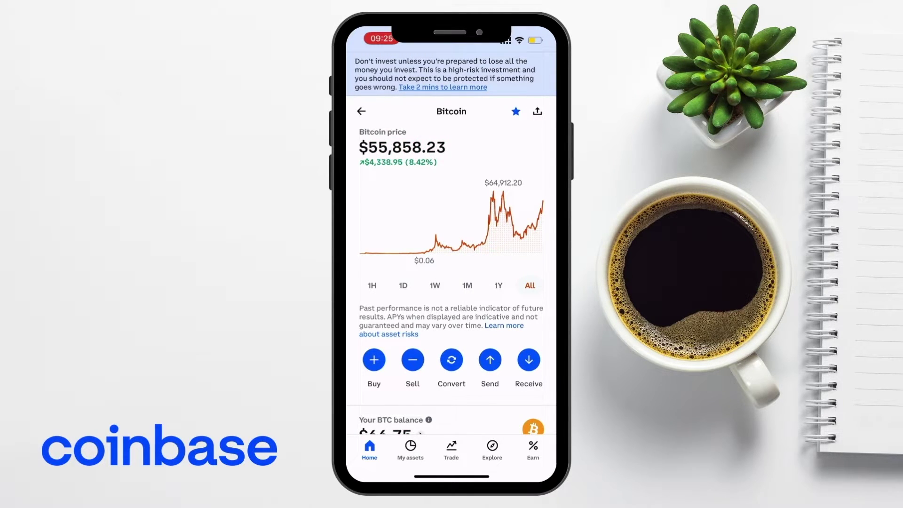
left_click(529, 360)
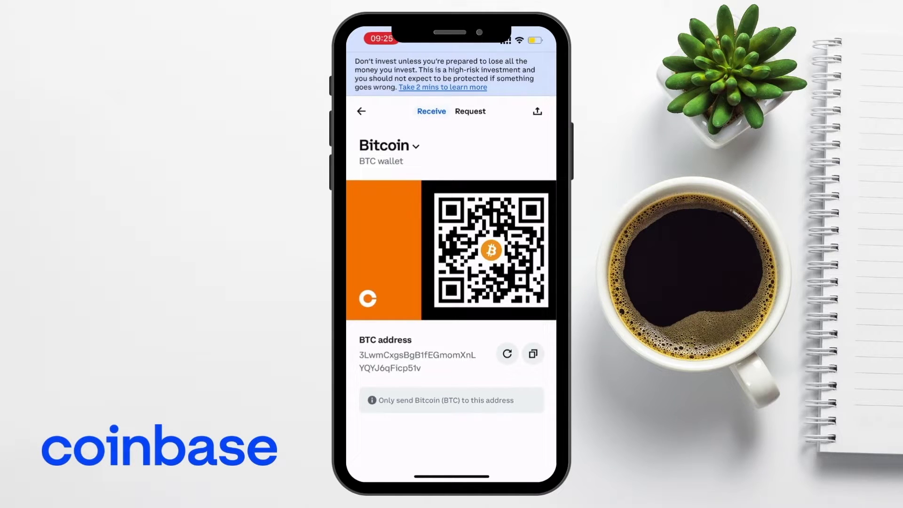
Copy the BTC receive address, generate a fresh one, and copy that too
left_click(533, 353)
left_click(507, 354)
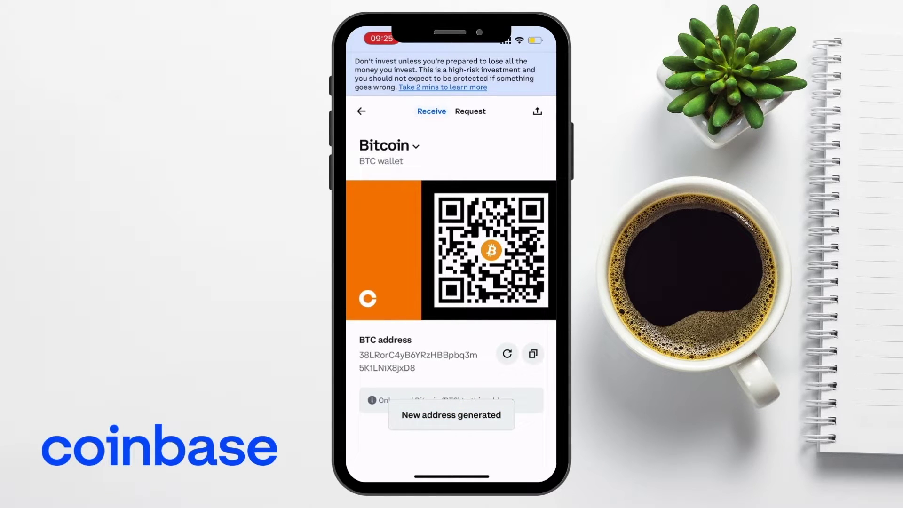
left_click(533, 353)
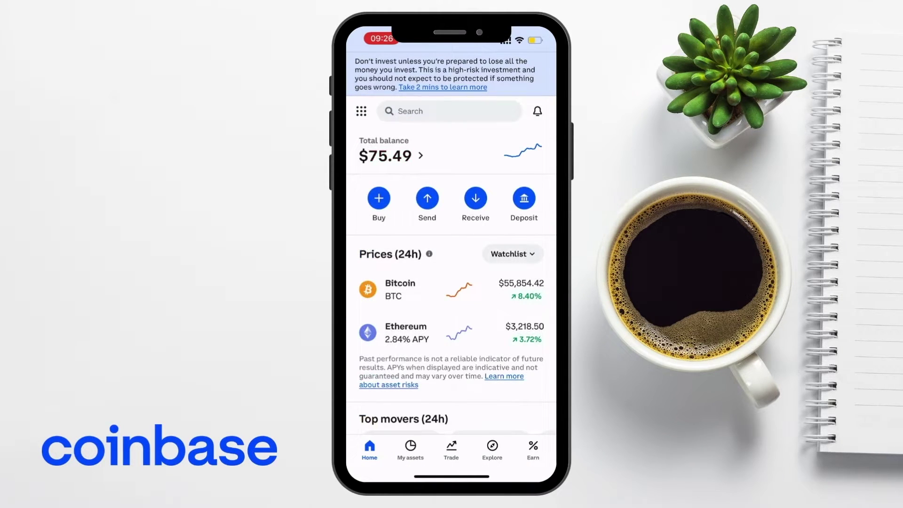
left_click(411, 111)
Search 'ether', open the Ethereum receive screen, and dismiss the multiple-networks notice
type("ether")
left_click(405, 147)
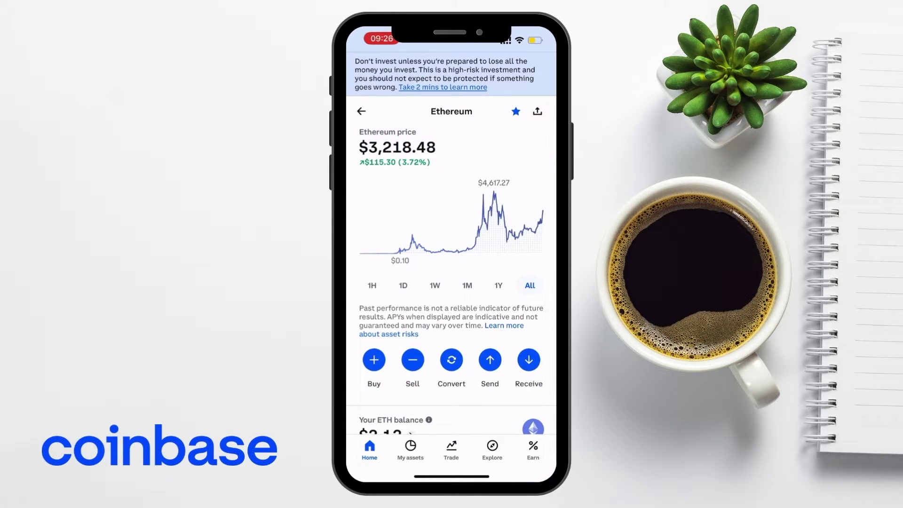
left_click(529, 360)
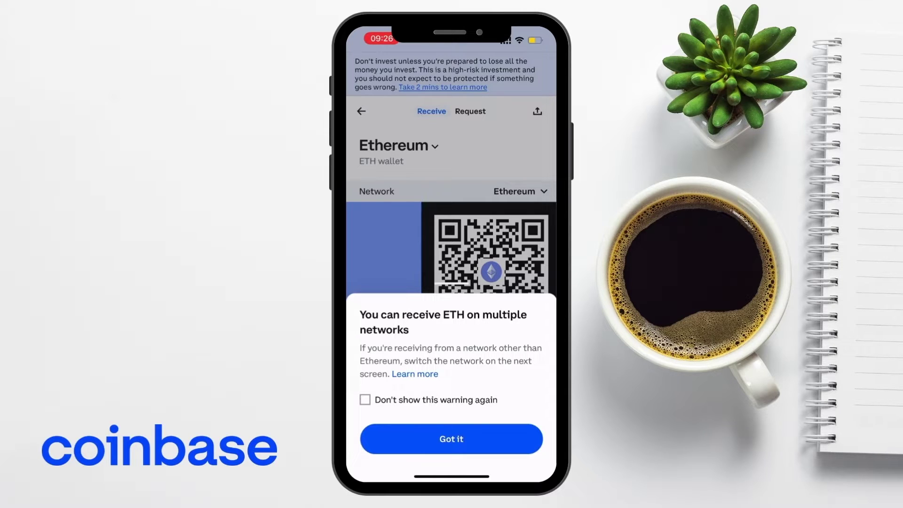
left_click(452, 439)
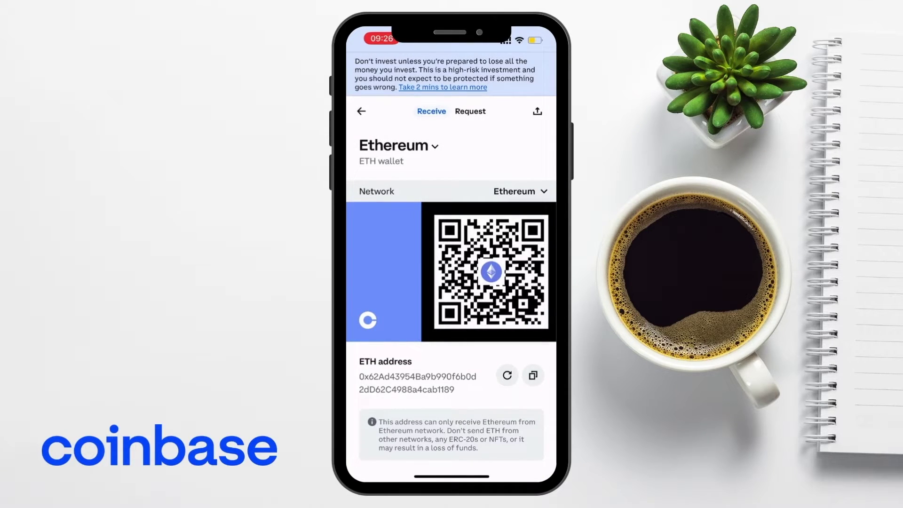
Change the receive network to Polygon, accept the warning, and copy the WETH address
left_click(520, 191)
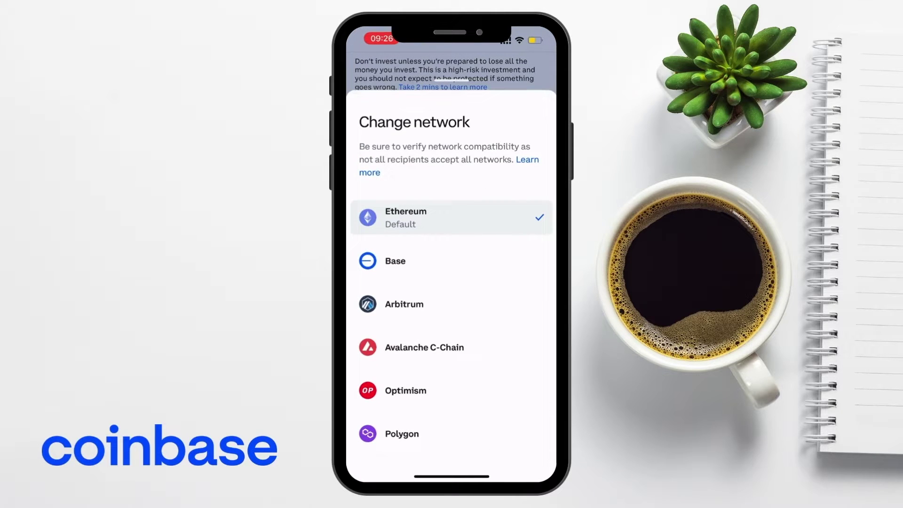
left_click(406, 218)
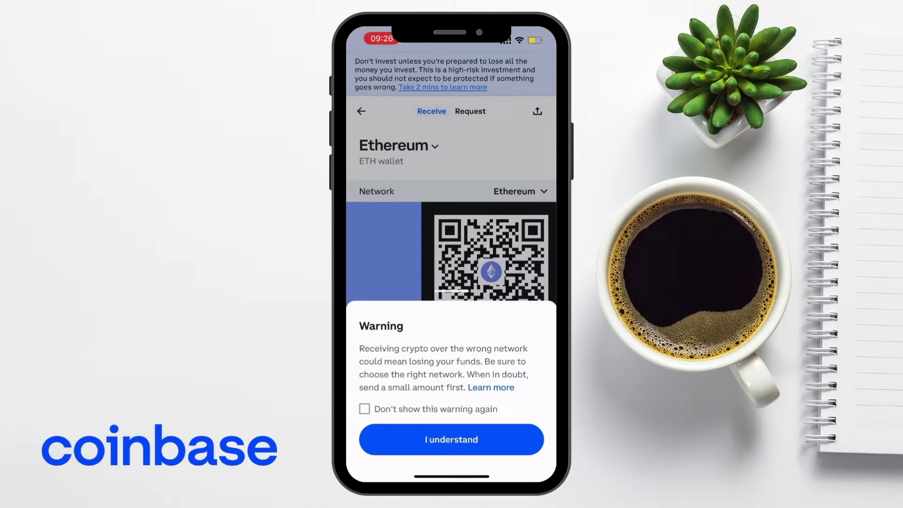
left_click(452, 440)
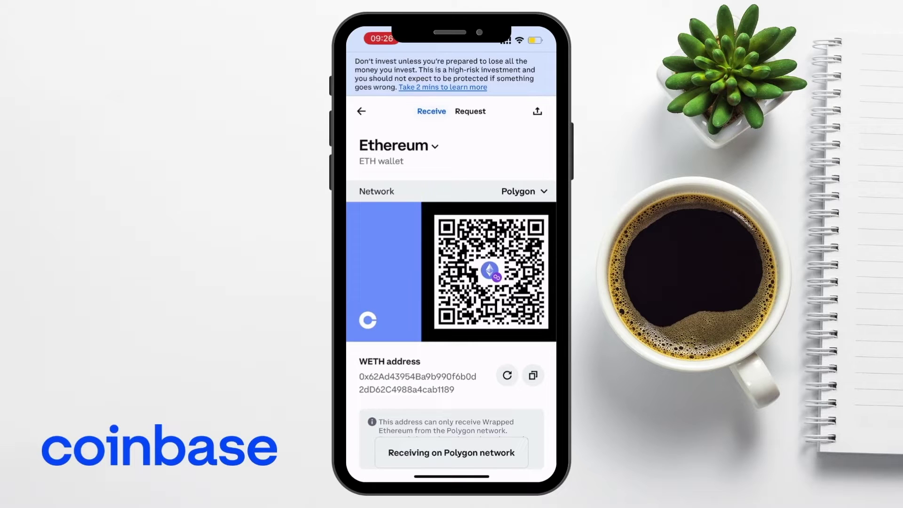
left_click(533, 375)
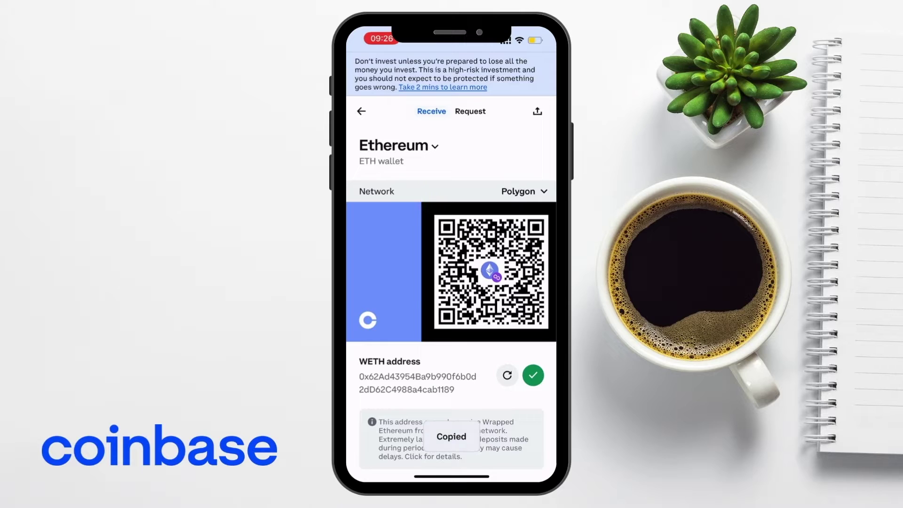